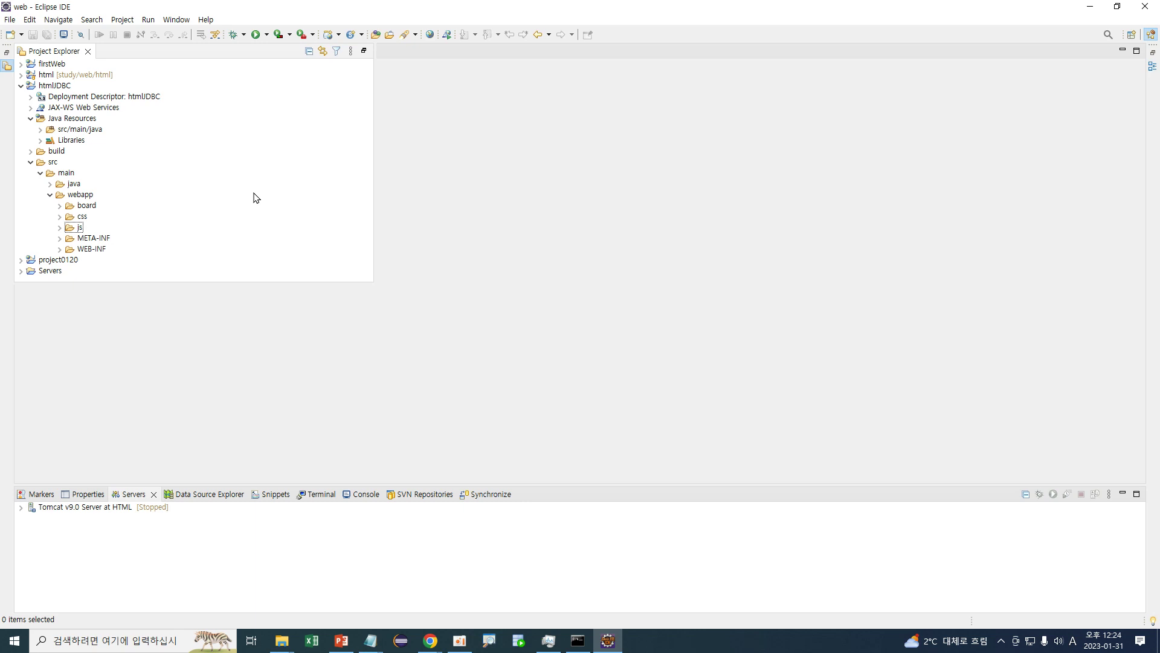
Step: Expand the board folder under webapp in the htmlJDBC project
{"action": "left_click", "coordinate": [60, 206]}
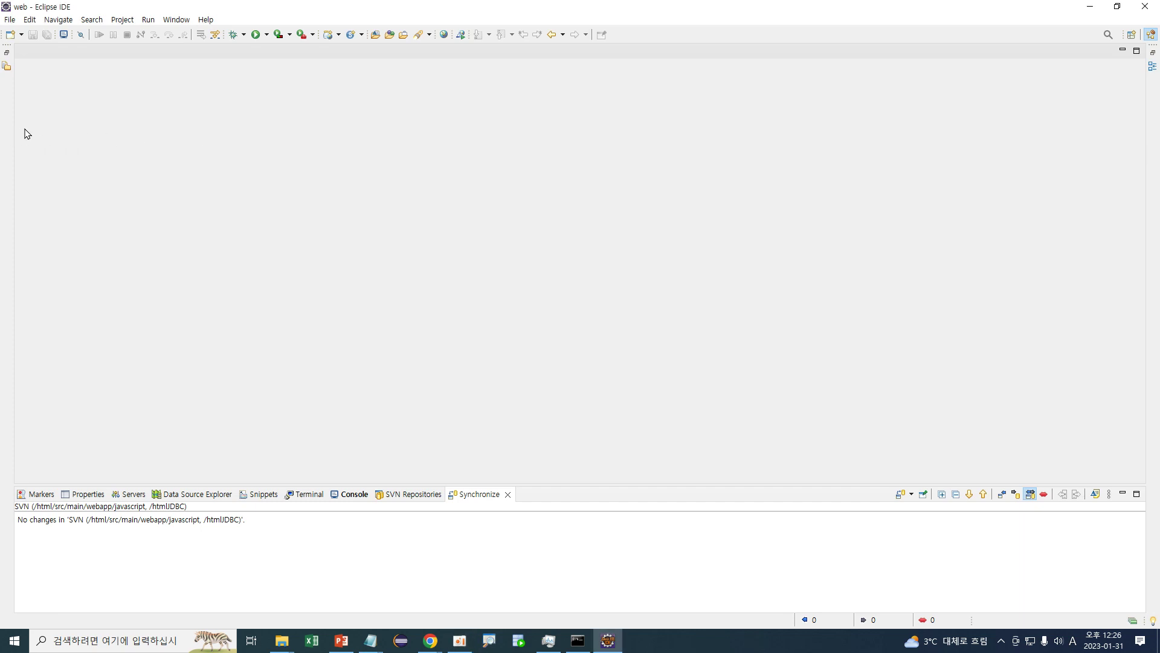
Step: Start defining a new server of type Apache Tomcat v9.0 Server
{"action": "left_click", "coordinate": [133, 494]}
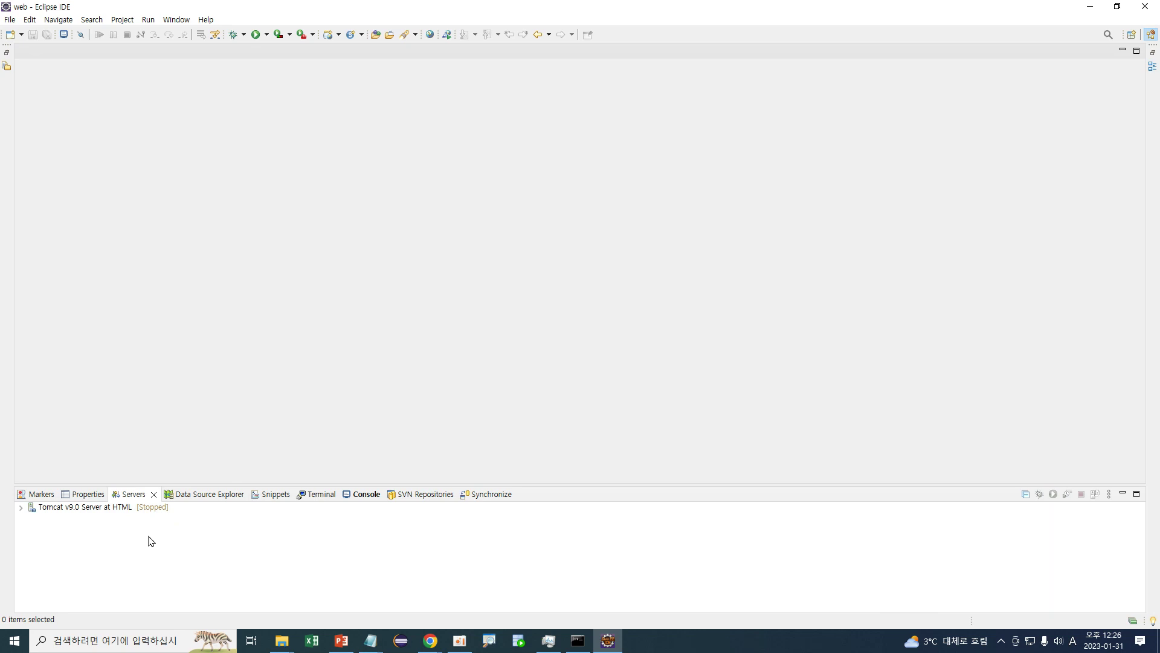
{"action": "right_click", "coordinate": [351, 540]}
{"action": "mouse_move", "coordinate": [393, 547]}
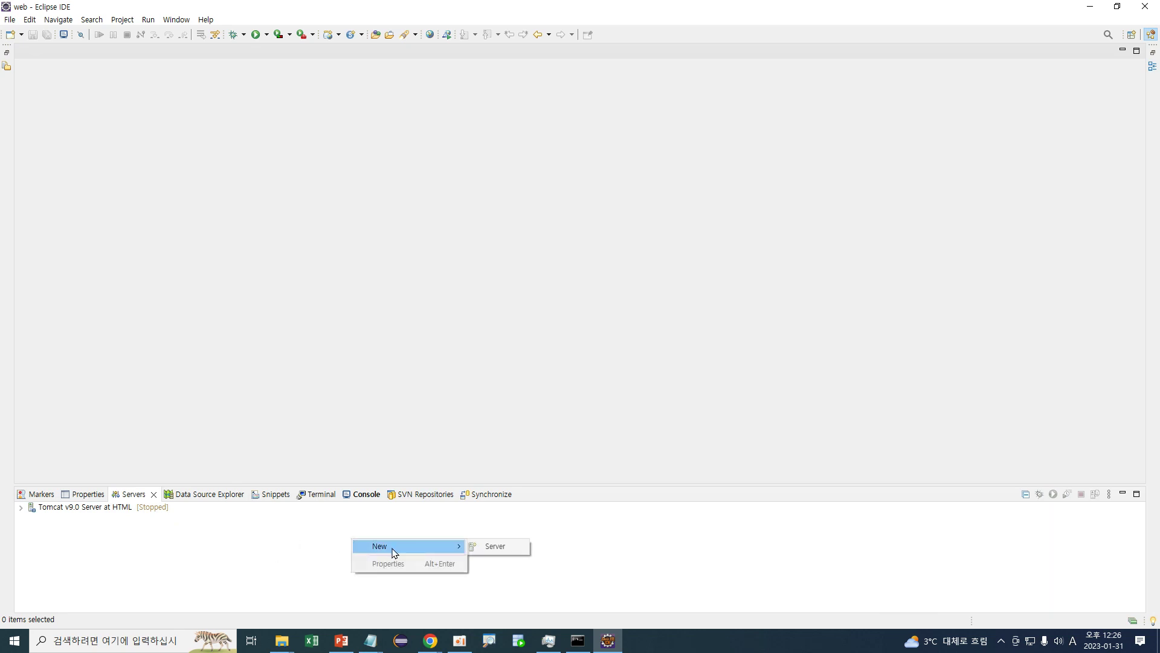
{"action": "left_click", "coordinate": [505, 547]}
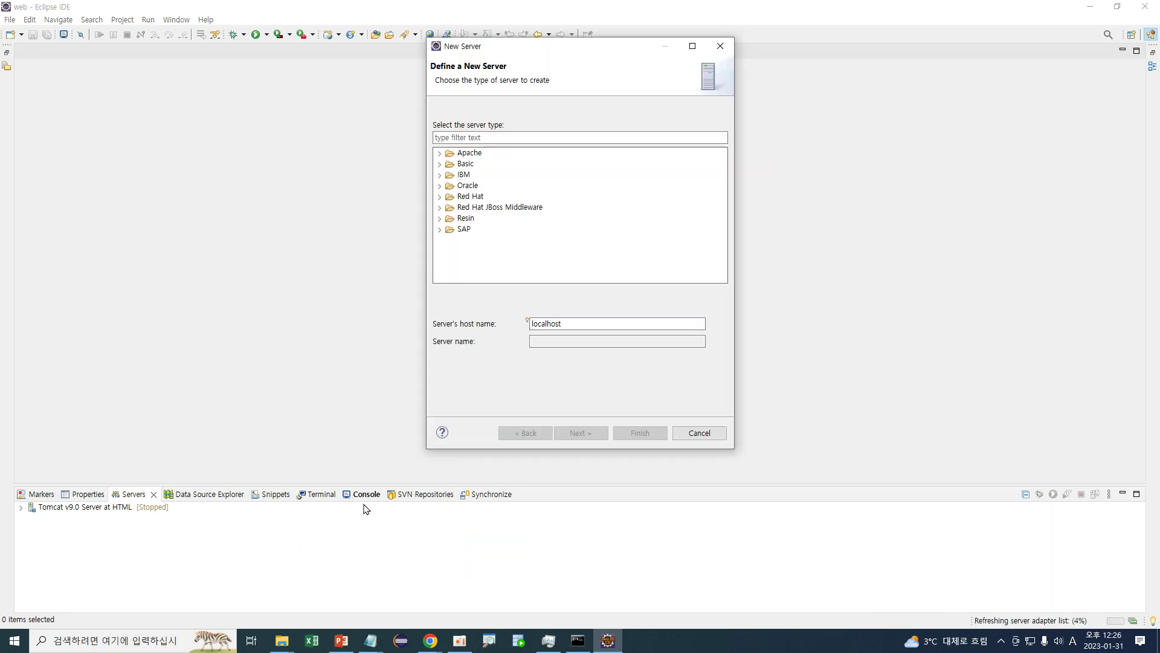
{"action": "double_click", "coordinate": [455, 155]}
{"action": "left_click", "coordinate": [523, 263]}
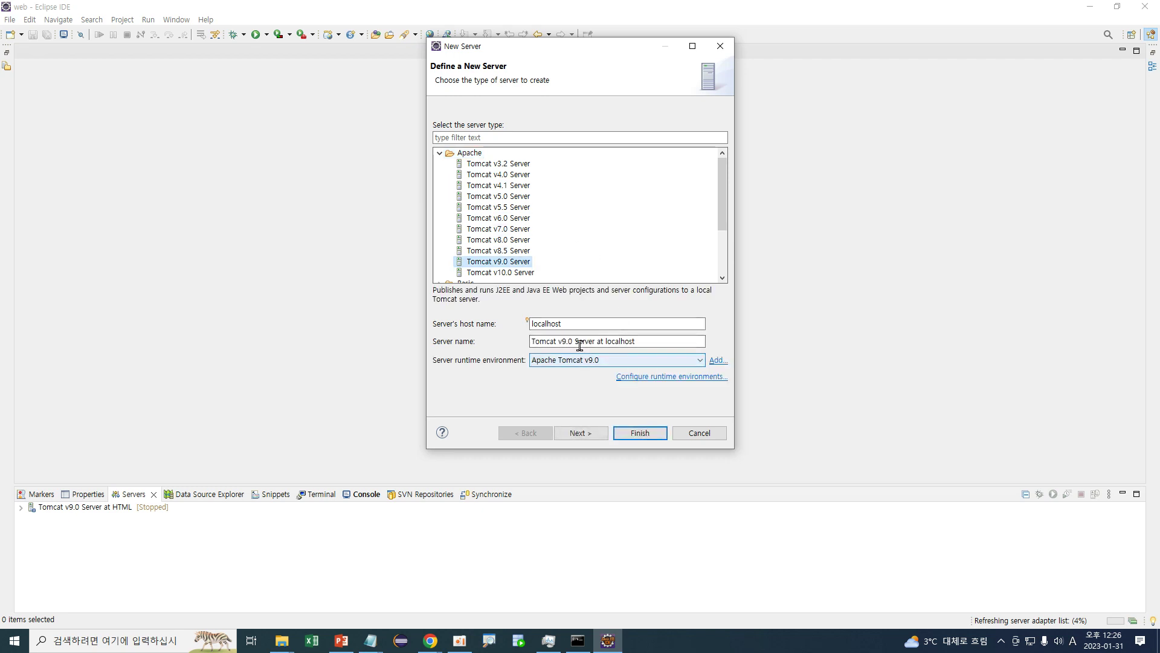
Step: Name the new server "Tomcat v9.0 Server at htmlJDBC"
{"action": "left_click_drag", "start_coordinate": [573, 323], "coordinate": [502, 322]}
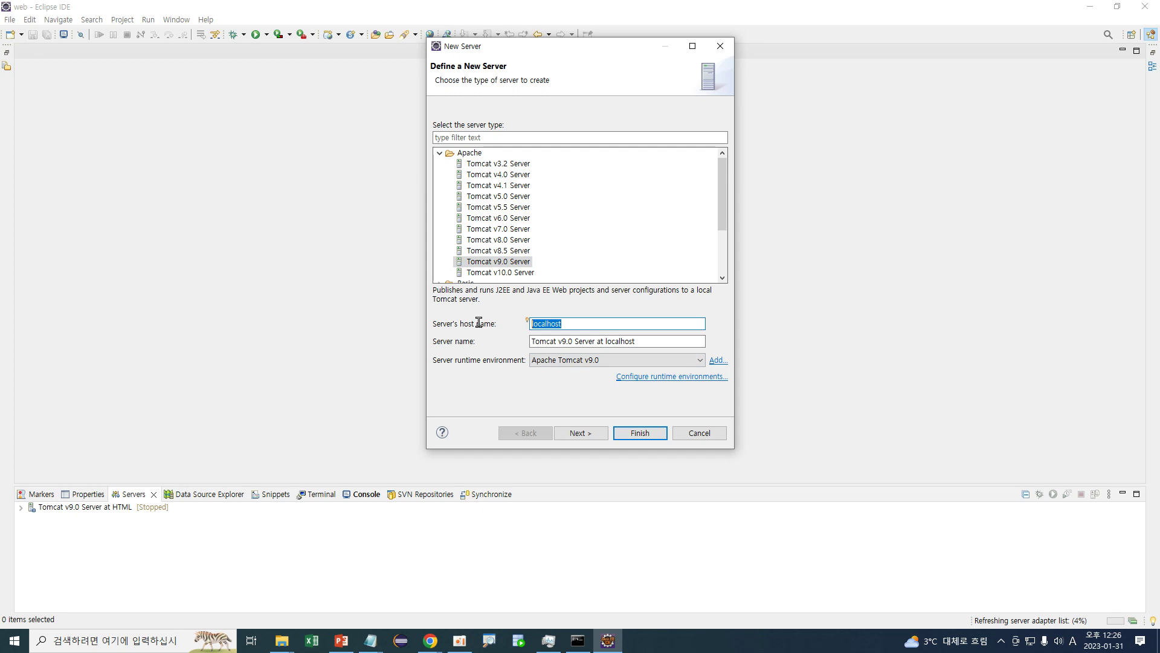
{"action": "left_click", "coordinate": [561, 342]}
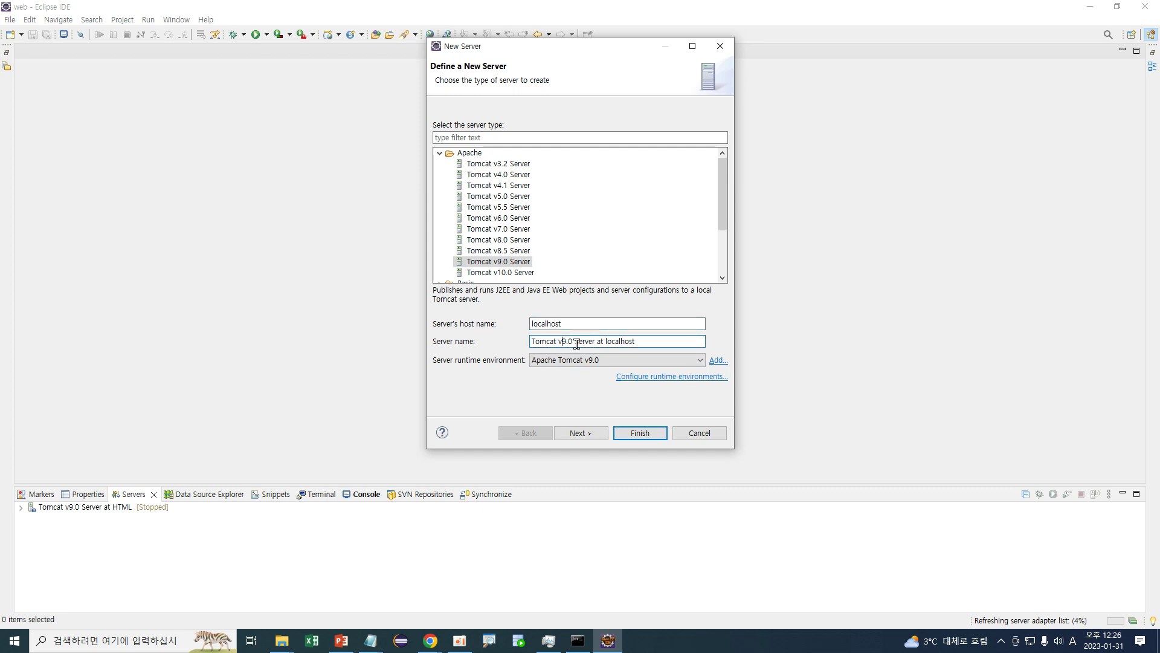
{"action": "left_click_drag", "start_coordinate": [605, 342], "coordinate": [669, 342]}
{"action": "type", "text": "html"}
{"action": "type", "text": "JDCB\\\\"}
{"action": "key", "text": "BackSpace"}
{"action": "key", "text": "BackSpace"}
{"action": "key", "text": "BackSpace"}
{"action": "key", "text": "BackSpace"}
{"action": "type", "text": "BC"}
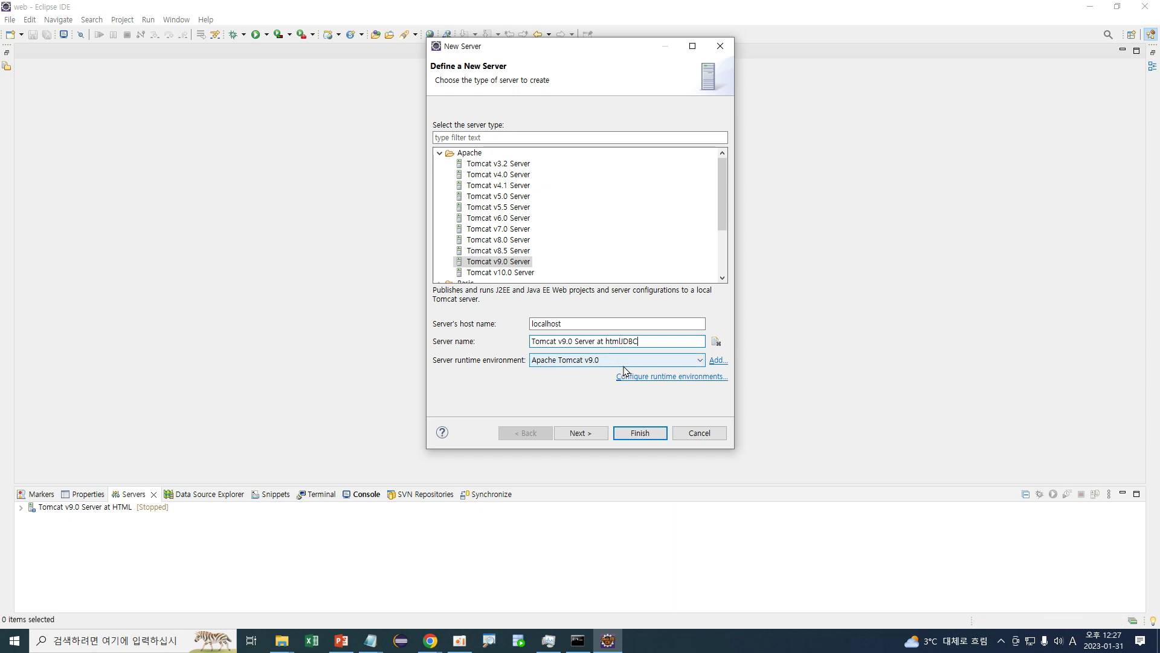
Step: Add the htmlJDBC project to the new server's configured resources and finish creating the server
{"action": "left_click", "coordinate": [581, 432]}
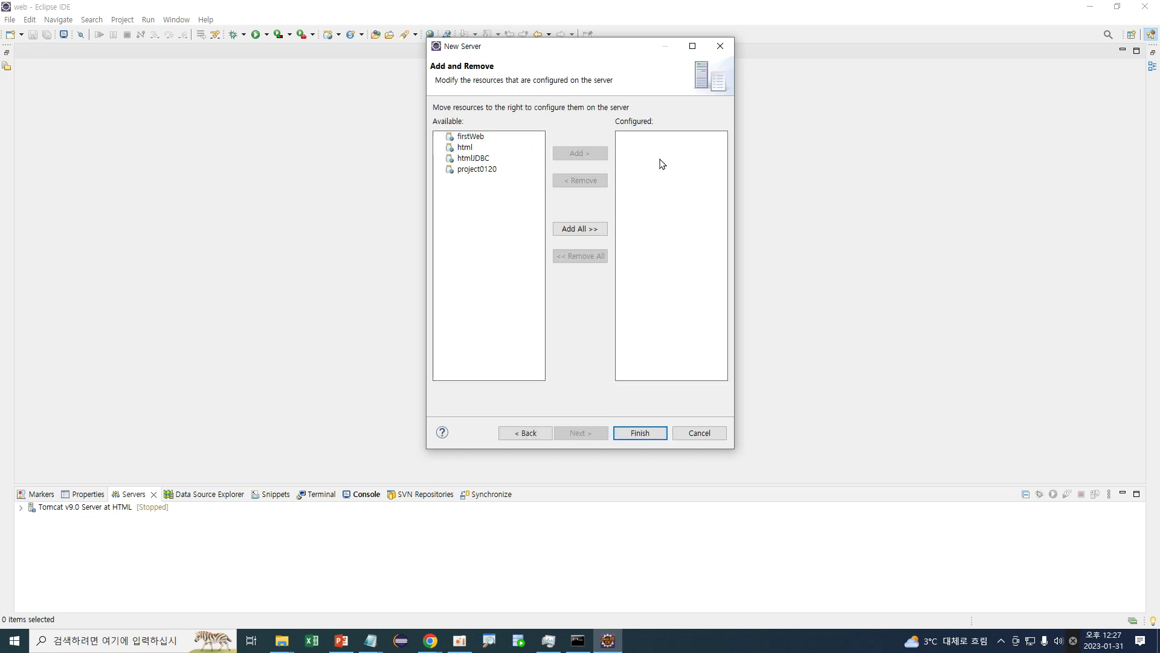
{"action": "double_click", "coordinate": [474, 158]}
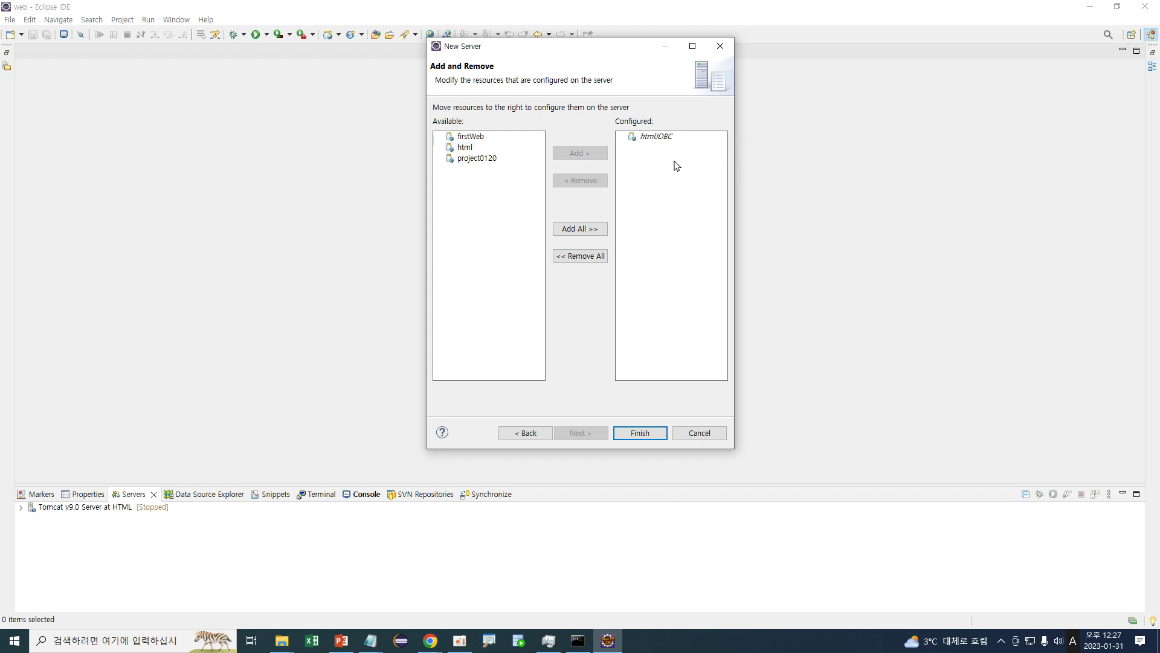
{"action": "left_click", "coordinate": [647, 434]}
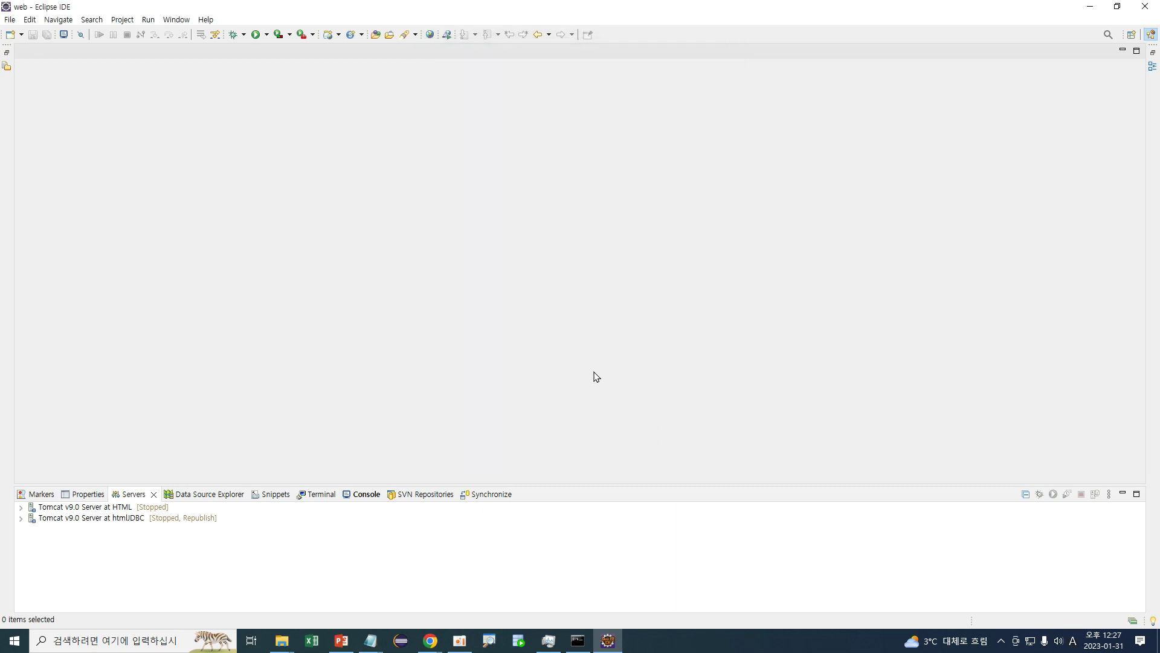
Step: Open the configuration of Tomcat v9.0 Server at htmlJDBC and set its HTTP/1.1 port to 80
{"action": "double_click", "coordinate": [131, 518]}
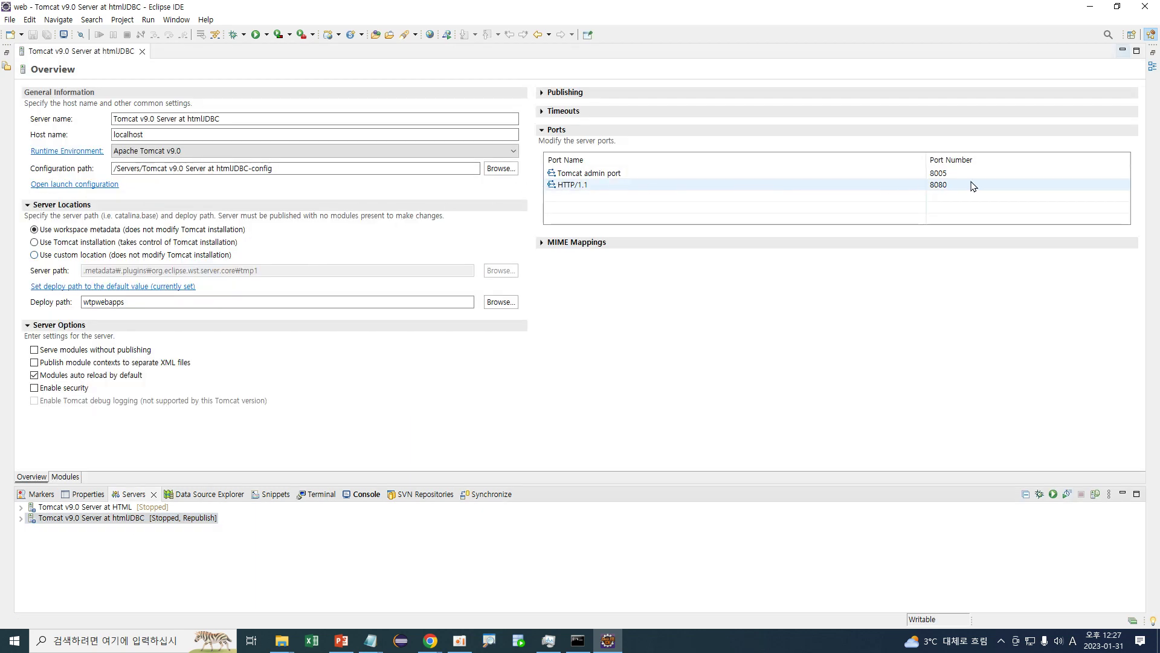
{"action": "left_click", "coordinate": [973, 185]}
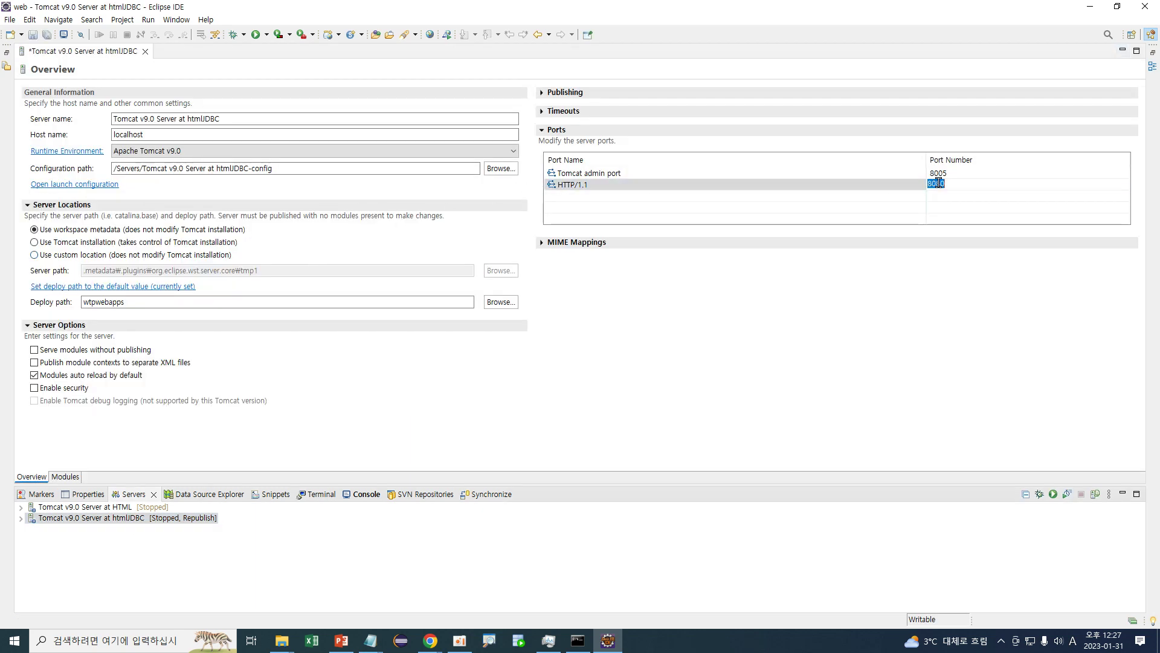
{"action": "type", "text": "80"}
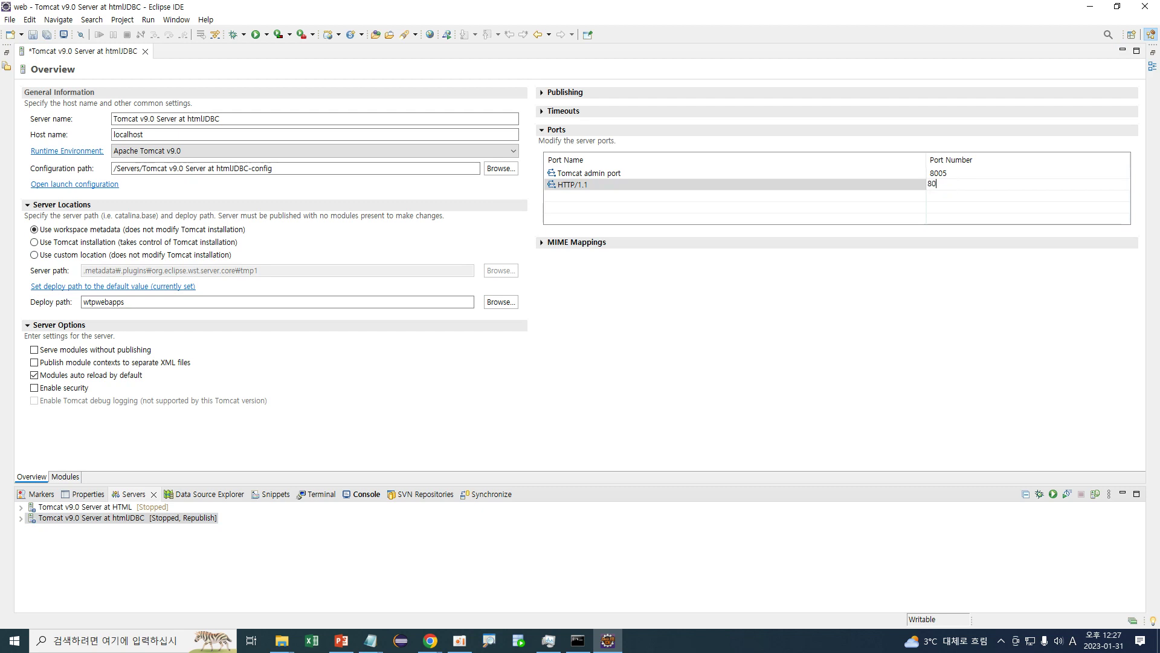
{"action": "key", "text": "Return"}
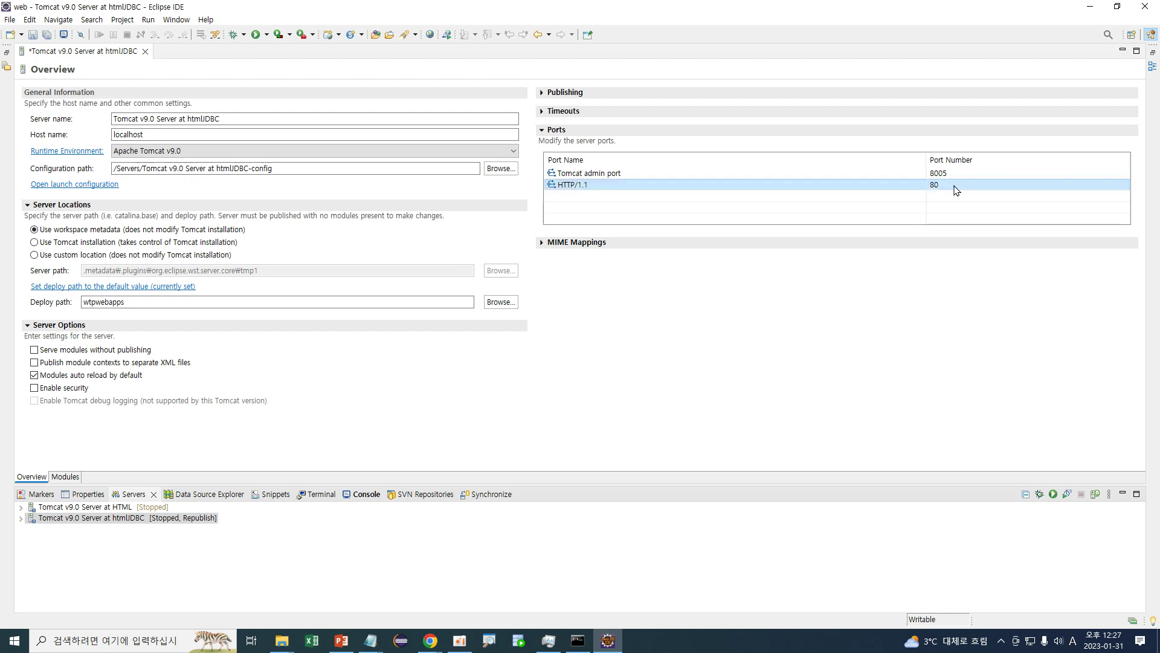
Step: Set the server's start timeout to 180 seconds
{"action": "left_click", "coordinate": [555, 112]}
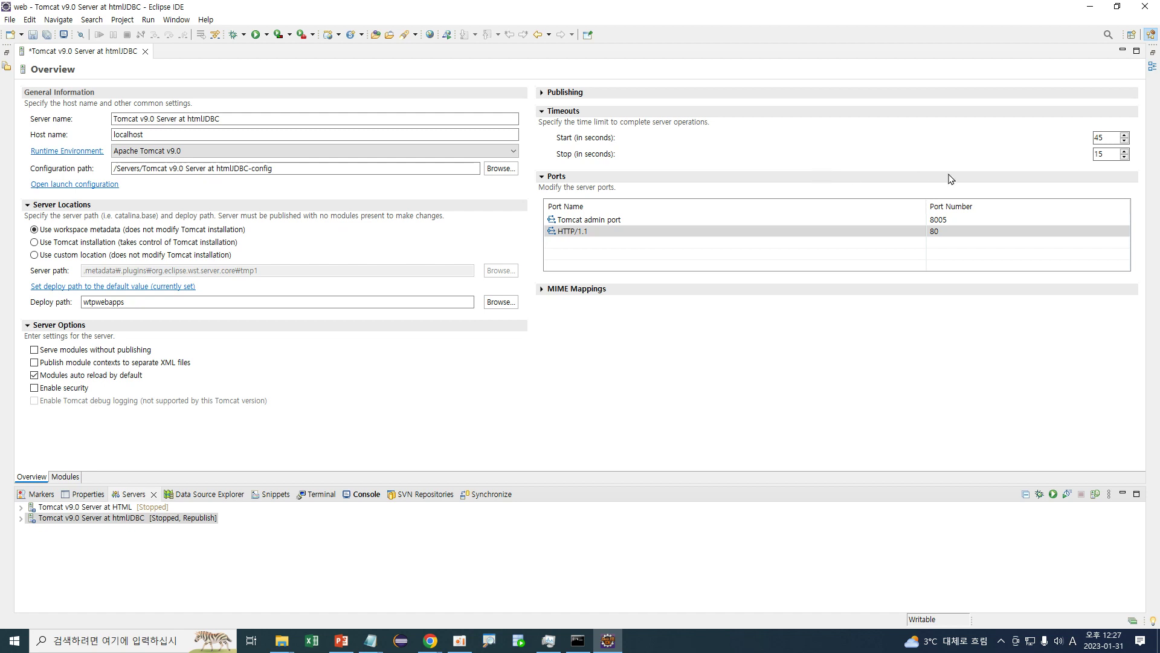
{"action": "double_click", "coordinate": [1103, 138]}
{"action": "type", "text": "180"}
Step: Change the path of the server's htmlJDBC web module to "/"
{"action": "left_click", "coordinate": [63, 477]}
{"action": "left_click", "coordinate": [102, 135]}
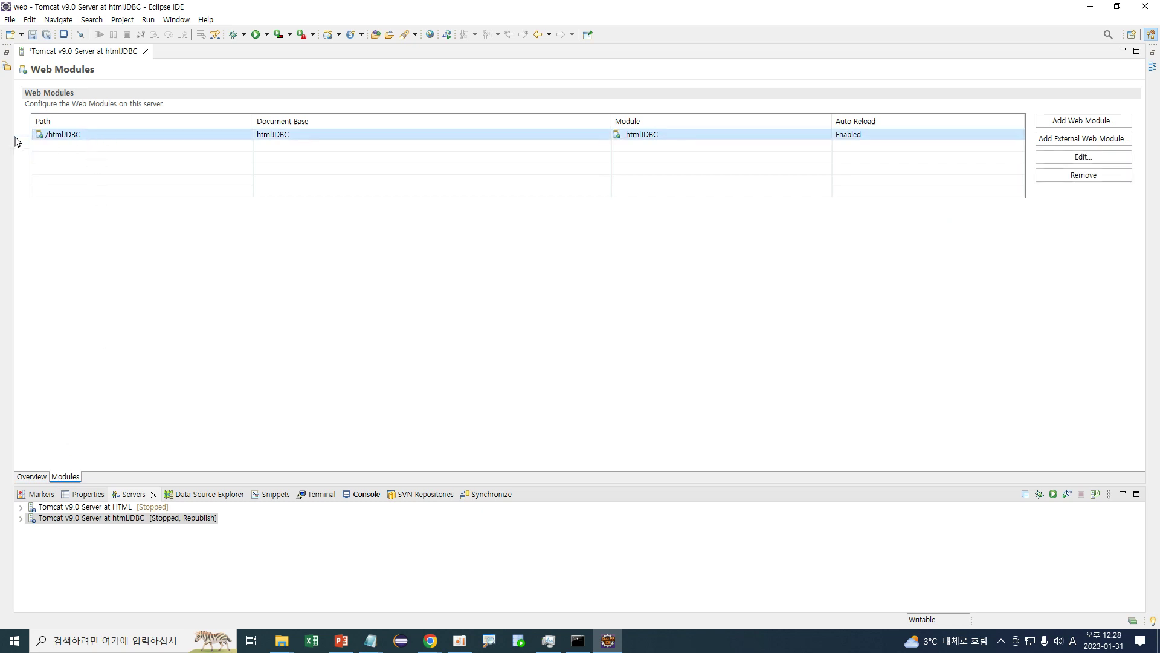
{"action": "left_click", "coordinate": [1081, 157]}
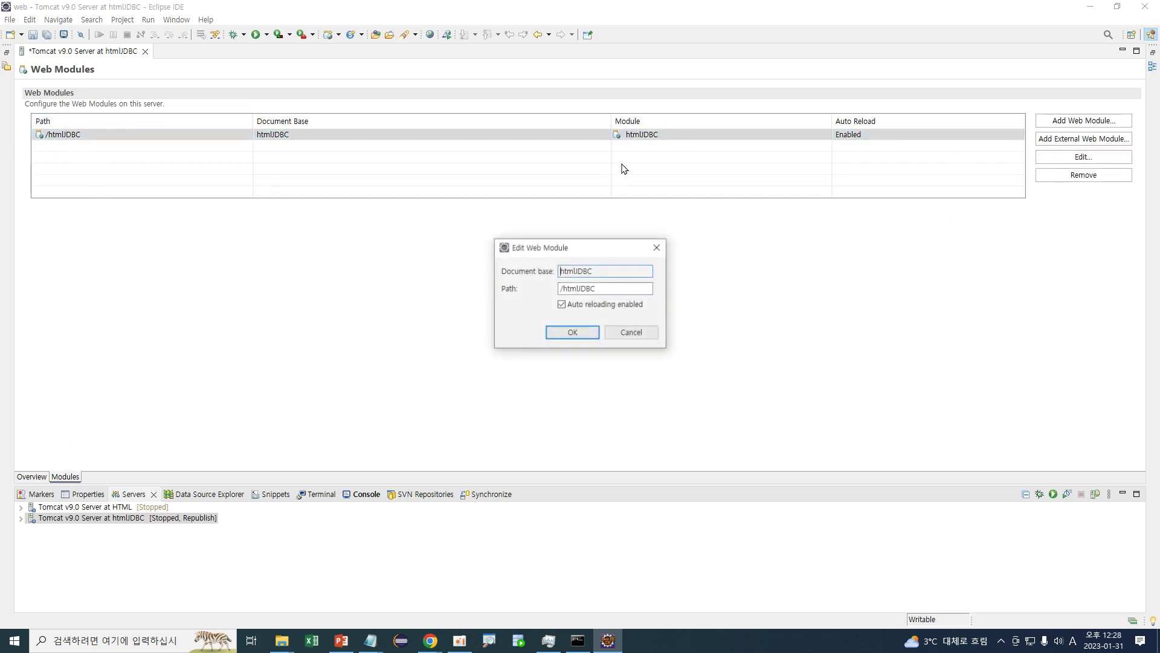
{"action": "left_click_drag", "start_coordinate": [616, 288], "coordinate": [551, 289]}
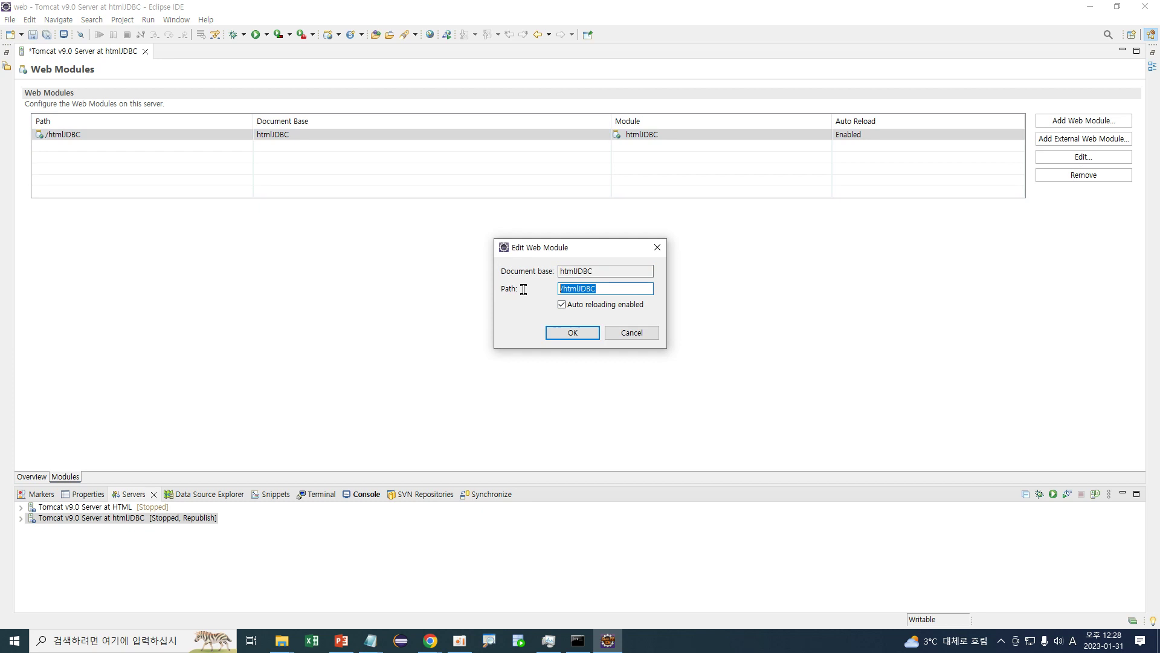
{"action": "type", "text": "/"}
{"action": "left_click", "coordinate": [588, 334]}
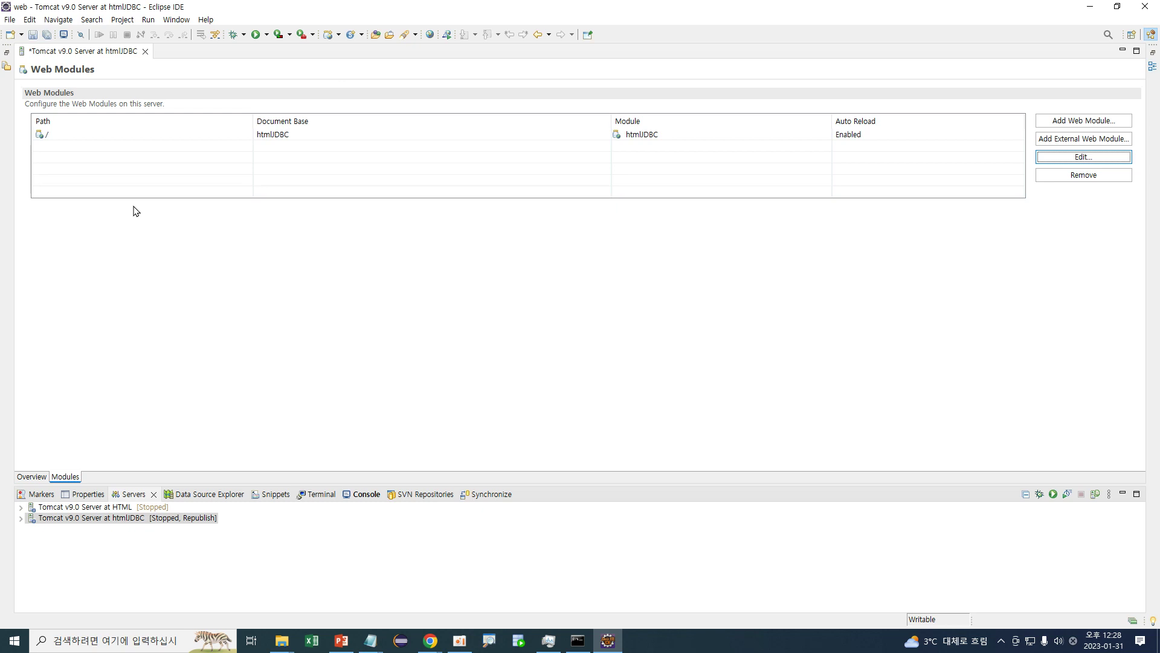
Step: Save the htmlJDBC server configuration and close its editor
{"action": "left_click", "coordinate": [33, 35]}
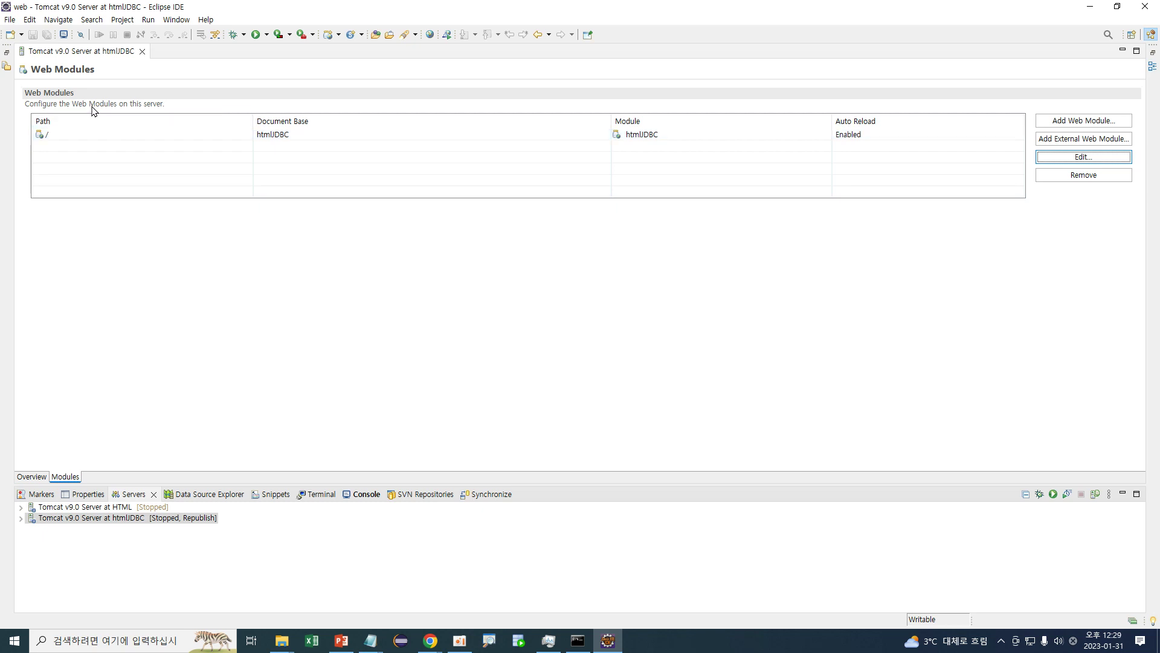
{"action": "left_click", "coordinate": [61, 137]}
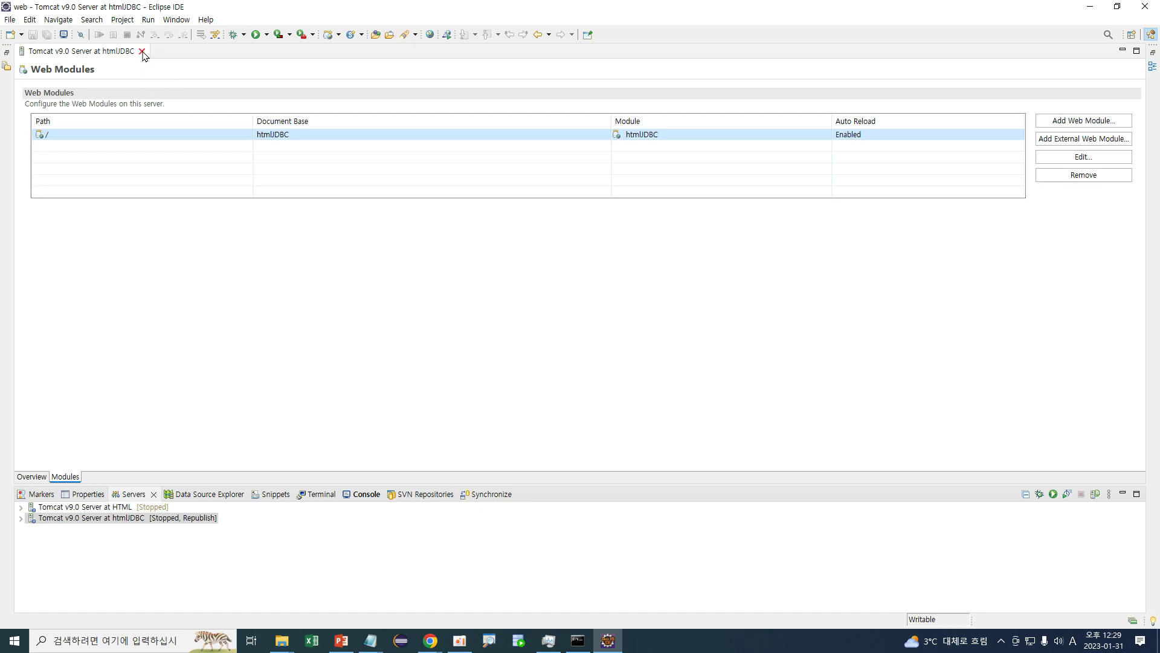
{"action": "left_click", "coordinate": [143, 51]}
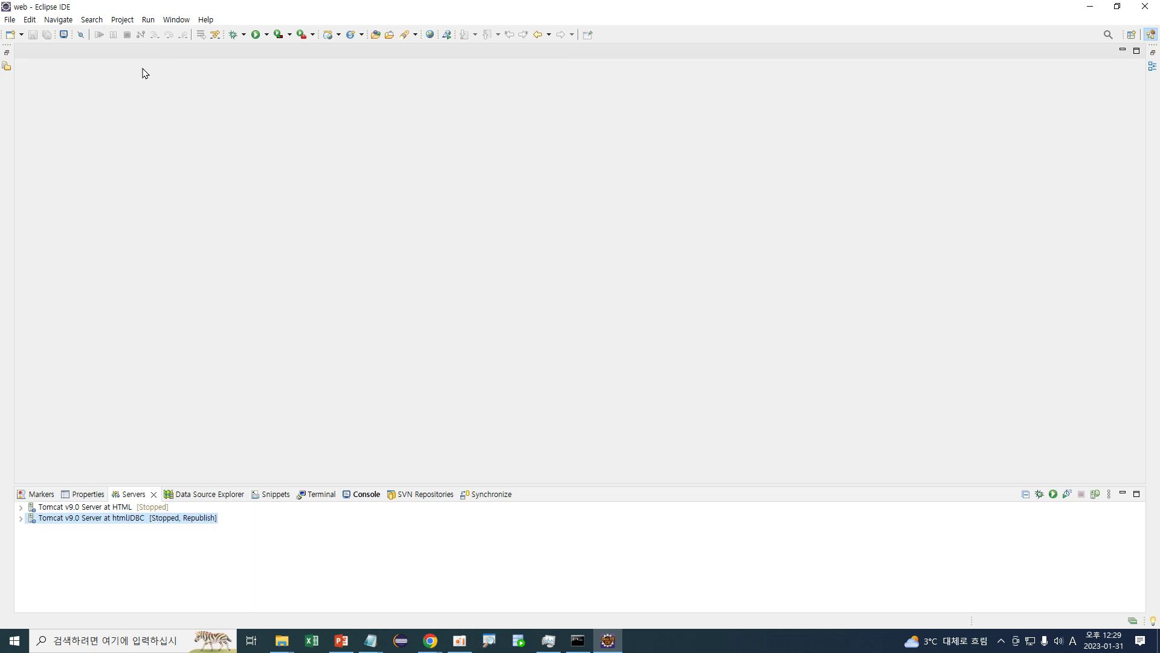
Step: Open list.jsp from the board folder, try to run it on a server and cancel the server selection
{"action": "left_click", "coordinate": [6, 65]}
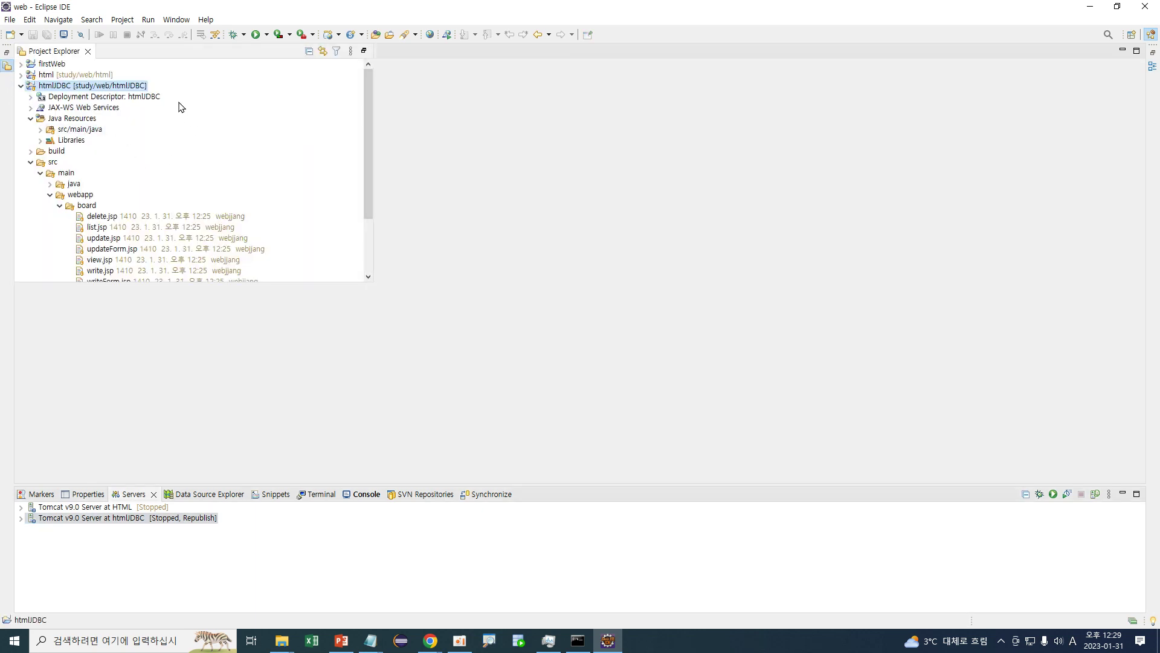
{"action": "scroll", "coordinate": [177, 109], "scroll_direction": "down", "scroll_amount": 2}
{"action": "double_click", "coordinate": [104, 162]}
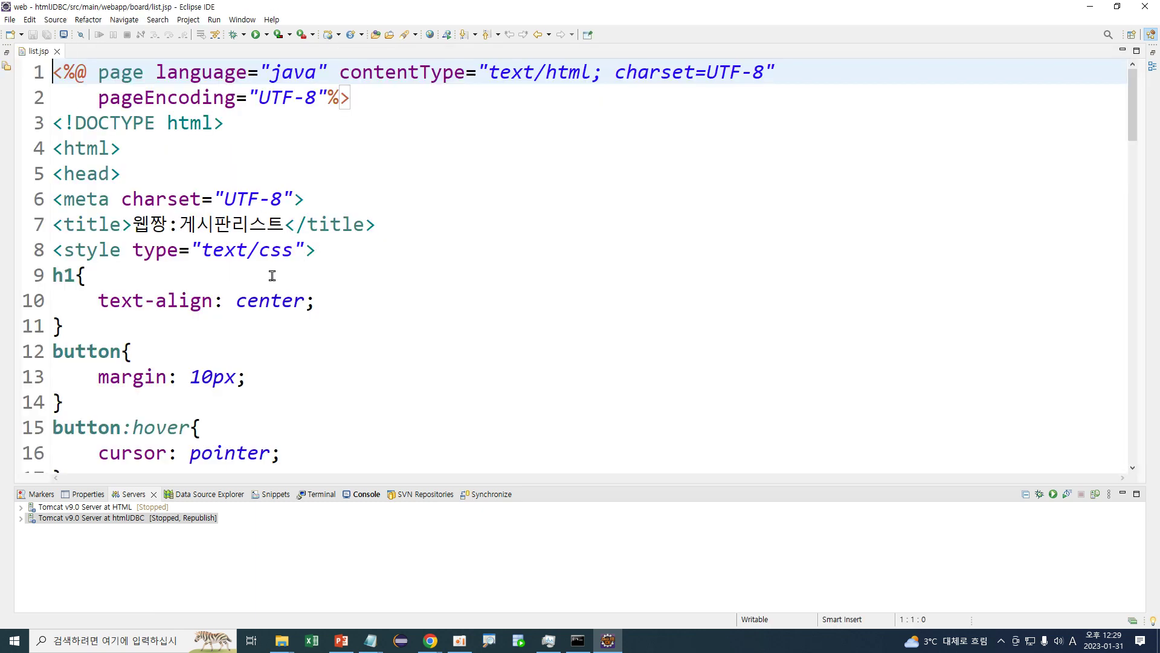
{"action": "key", "text": "ctrl+F11"}
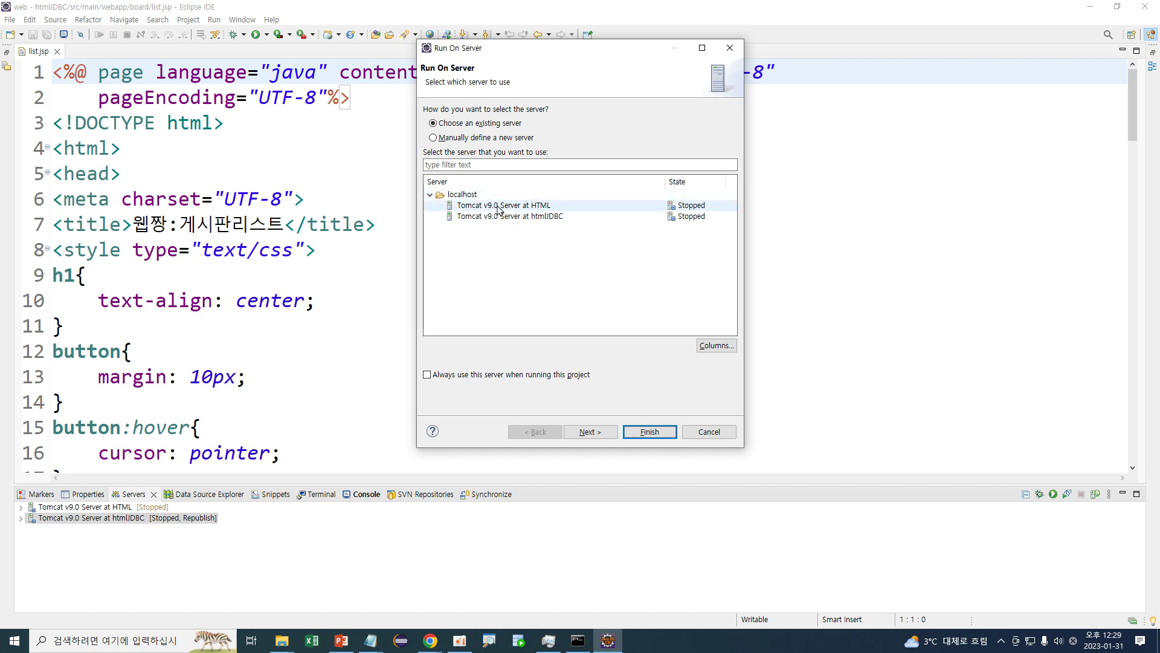
{"action": "left_click", "coordinate": [710, 434]}
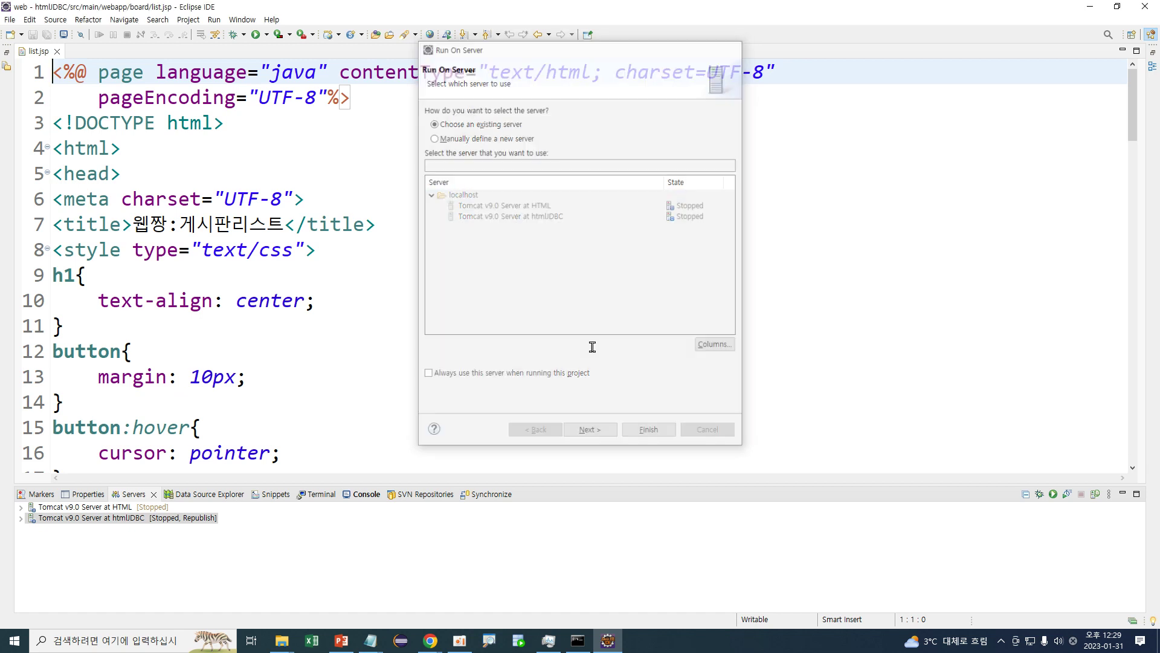
Step: In the htmlJDBC project properties, always use Tomcat v9.0 Server at htmlJDBC, review the targeted runtimes, and apply the settings
{"action": "left_click", "coordinate": [9, 66]}
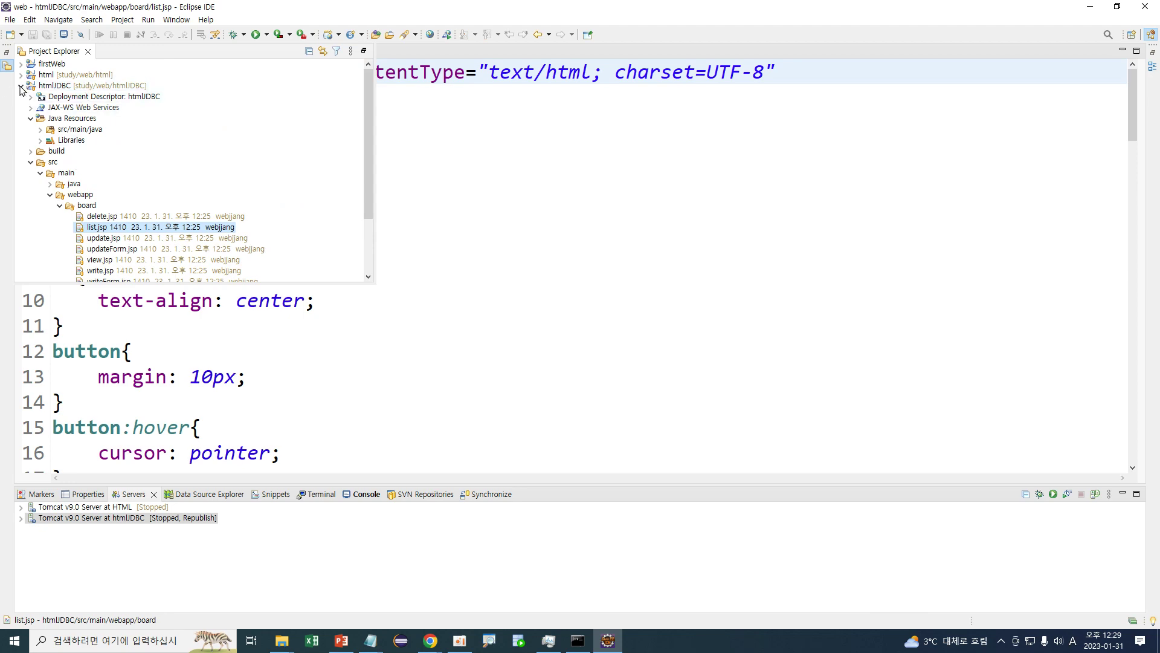
{"action": "right_click", "coordinate": [93, 89]}
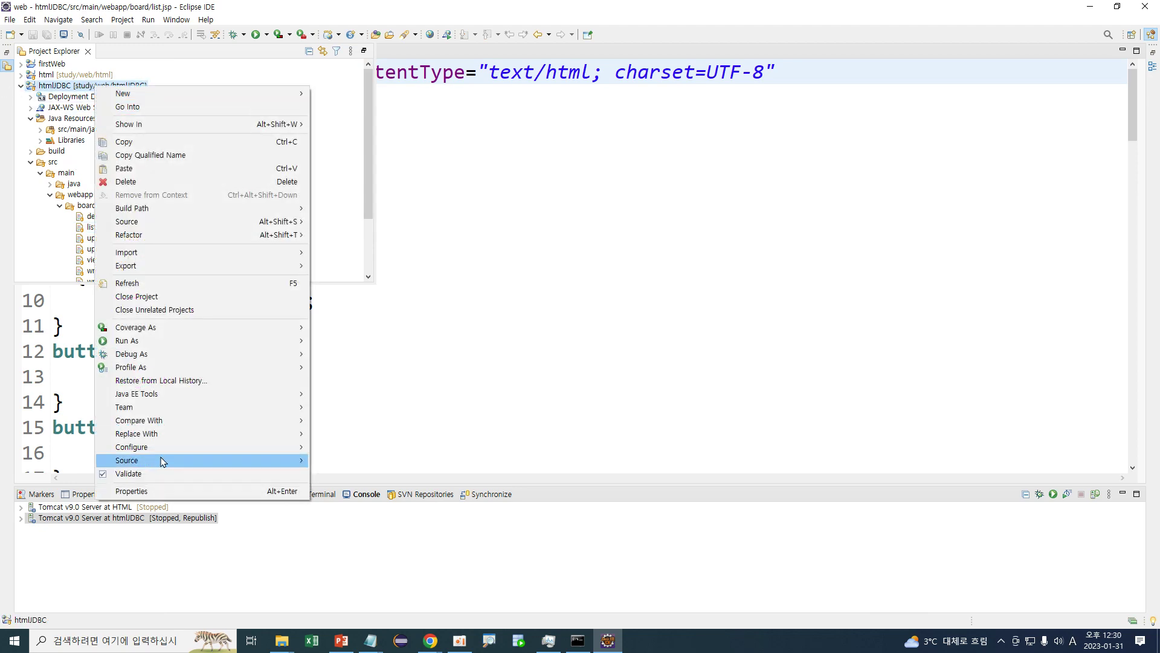
{"action": "left_click", "coordinate": [139, 490]}
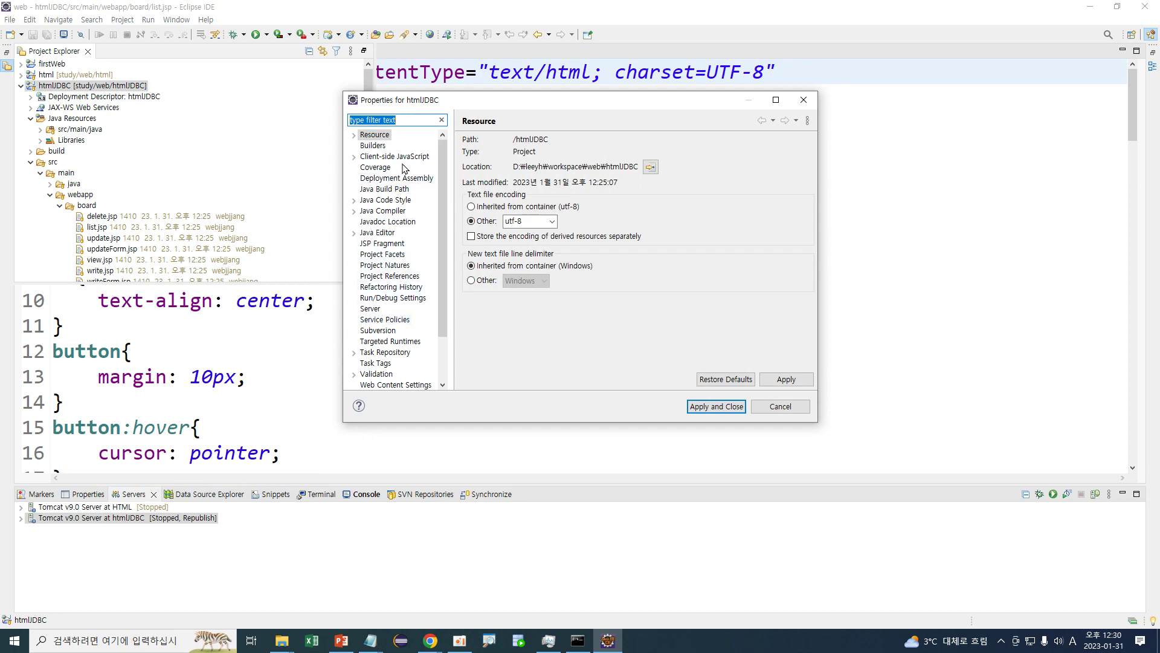
{"action": "left_click", "coordinate": [370, 308]}
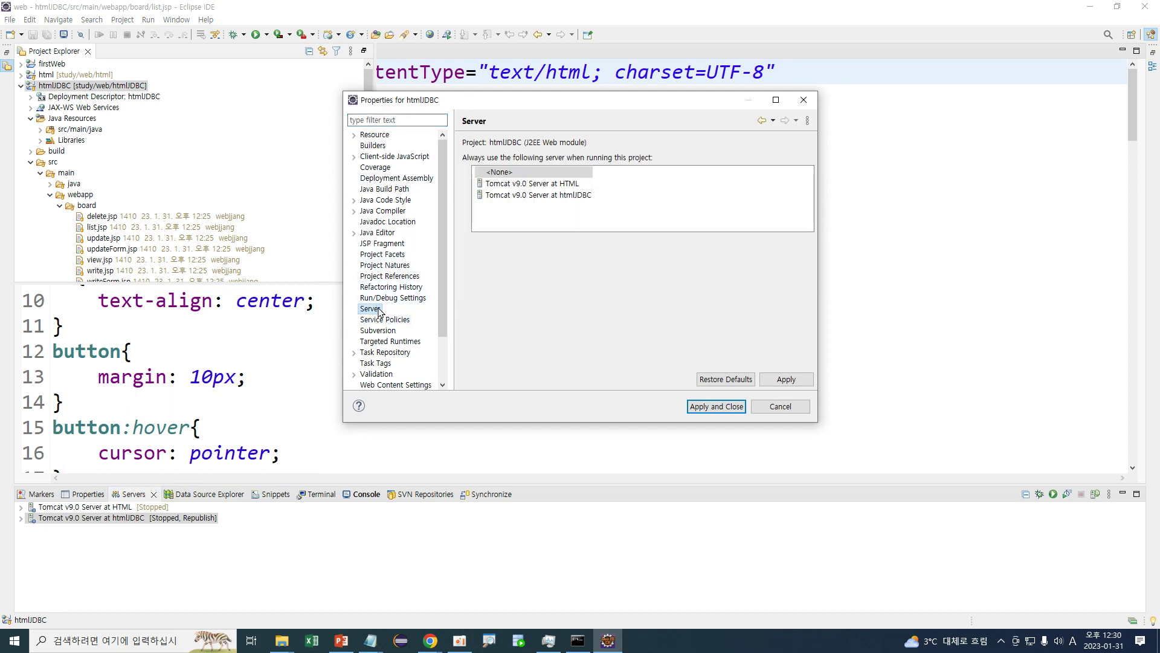
{"action": "left_click", "coordinate": [574, 195]}
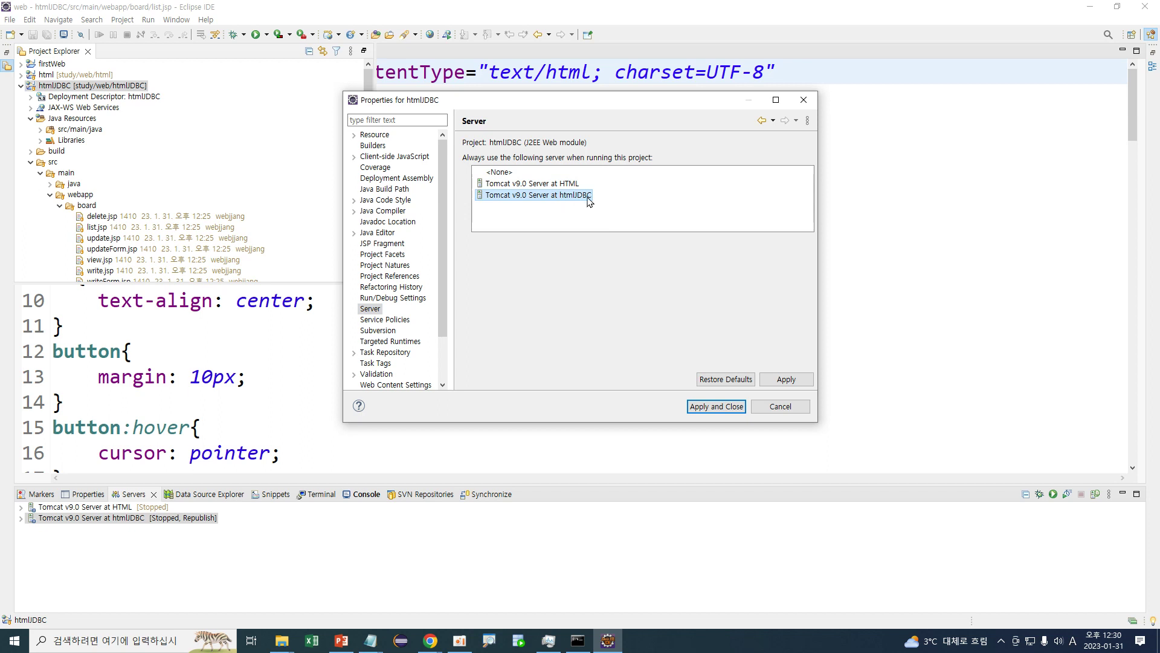
{"action": "left_click", "coordinate": [786, 379]}
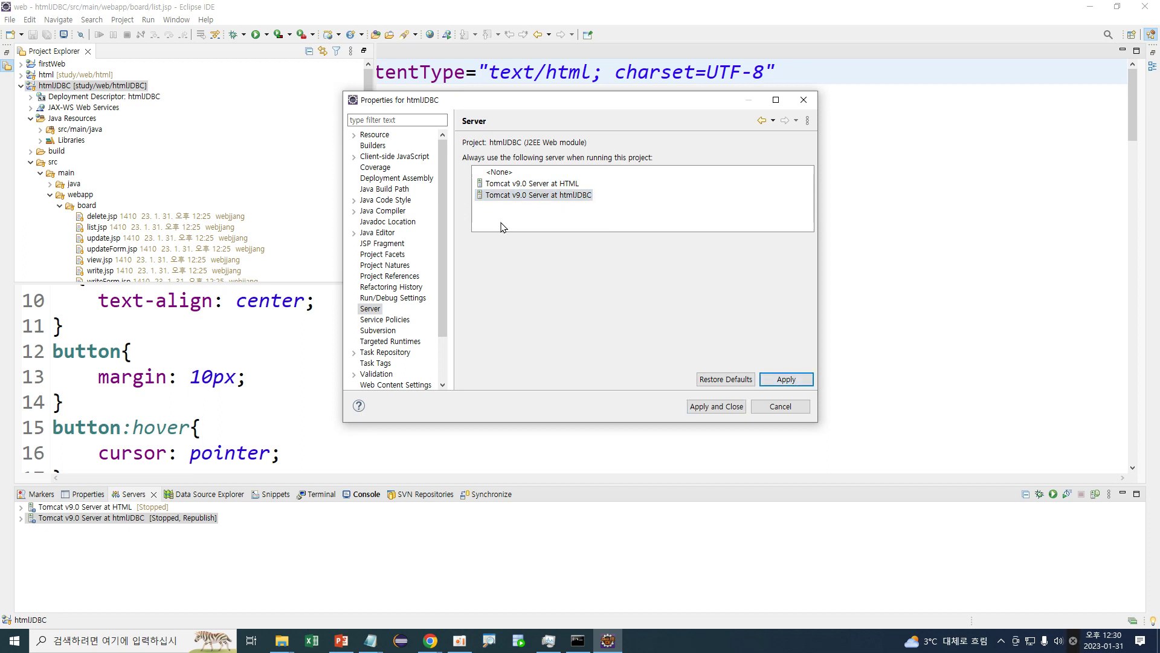
{"action": "left_click", "coordinate": [389, 341]}
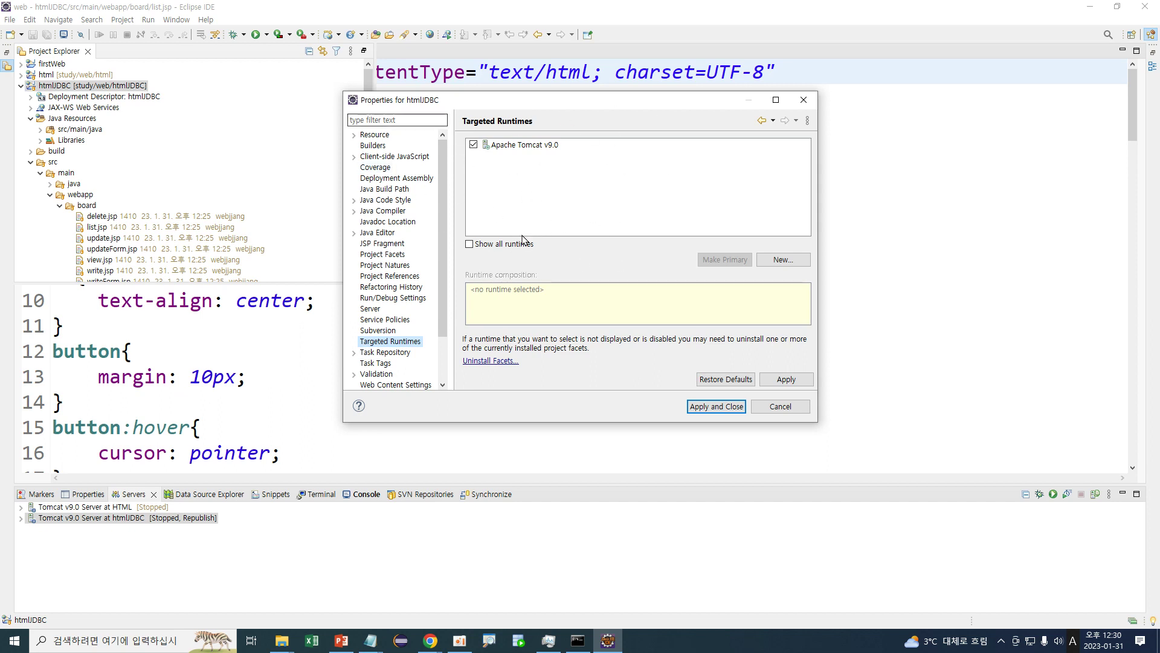
{"action": "left_click", "coordinate": [689, 407]}
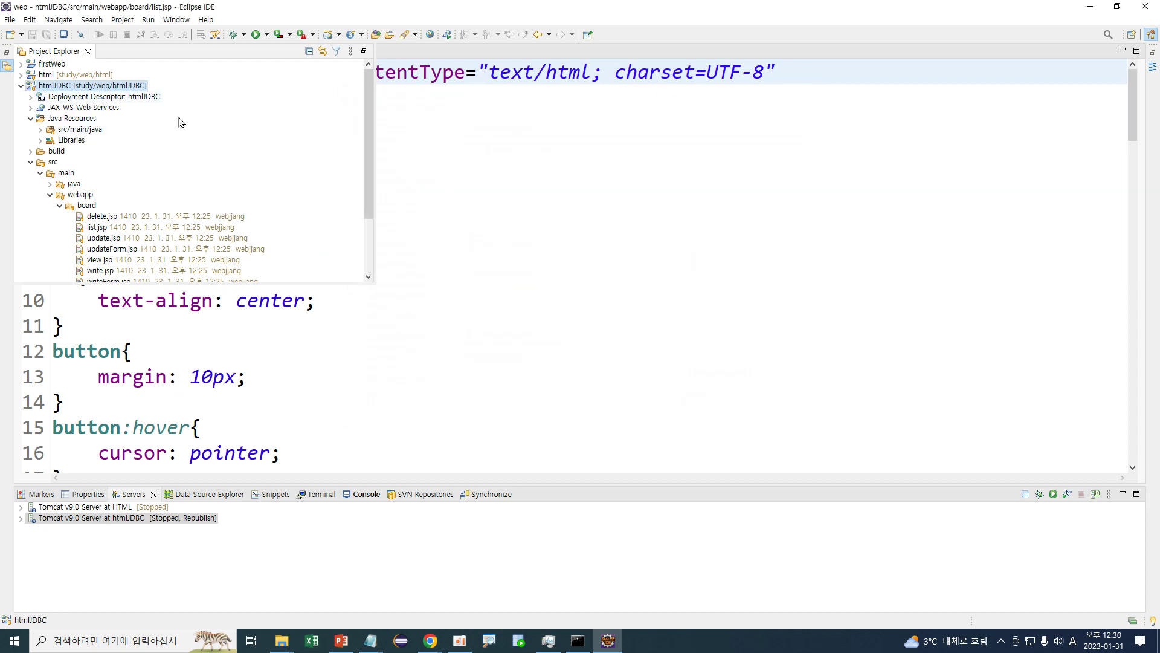
Step: Run list.jsp on the htmlJDBC project's Tomcat server, enlarging the server and console area and repositioning the browser window that opens
{"action": "left_click", "coordinate": [548, 213]}
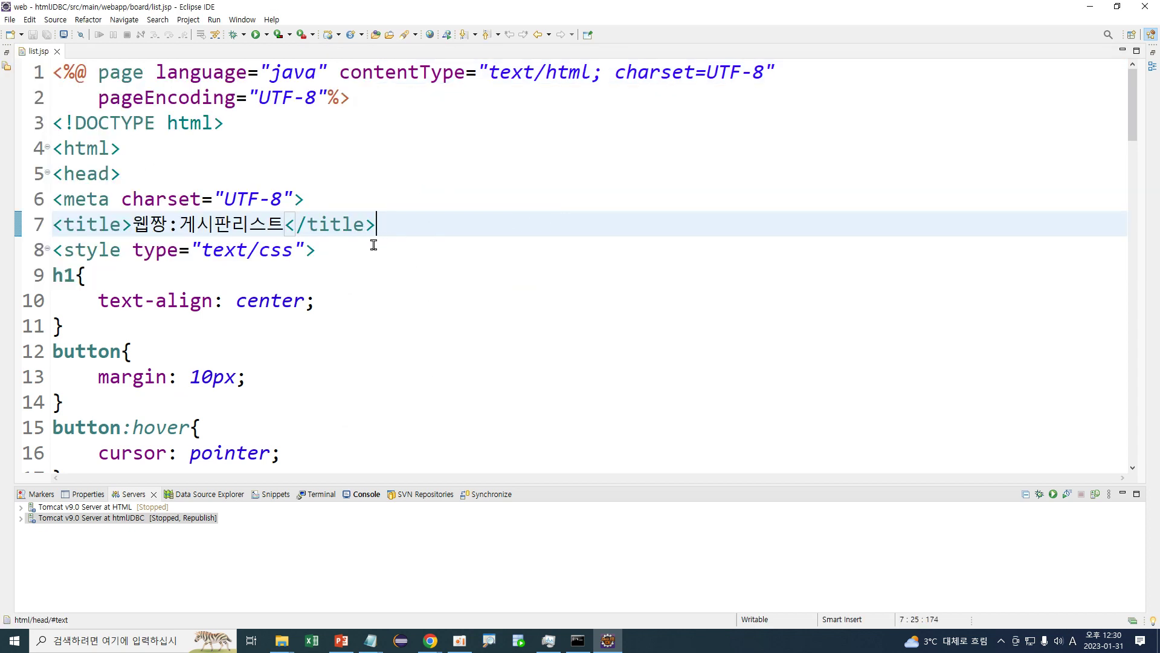
{"action": "key", "text": "ctrl+F11"}
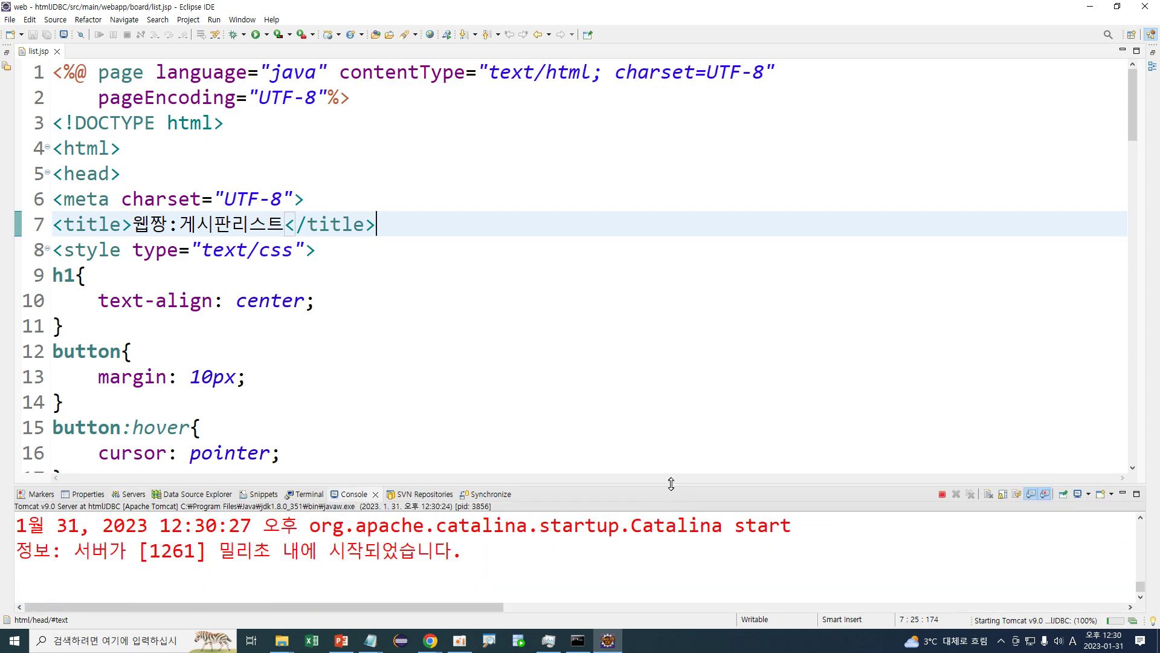
{"action": "left_click_drag", "start_coordinate": [675, 486], "coordinate": [640, 306]}
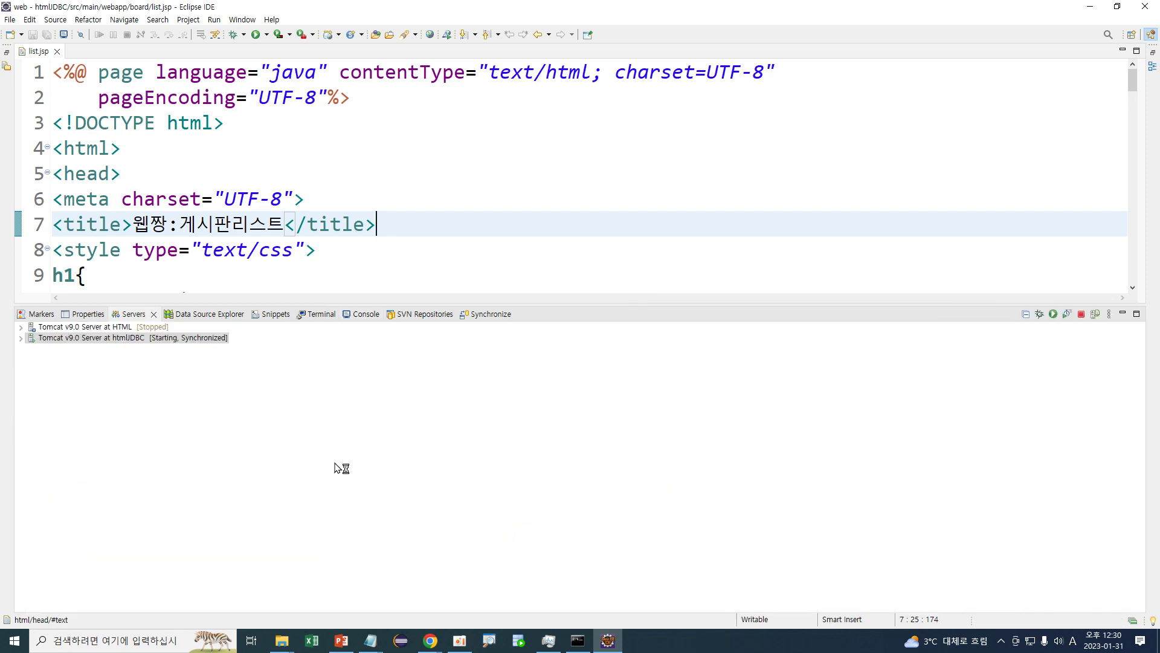
{"action": "left_click_drag", "start_coordinate": [654, 85], "coordinate": [744, 52]}
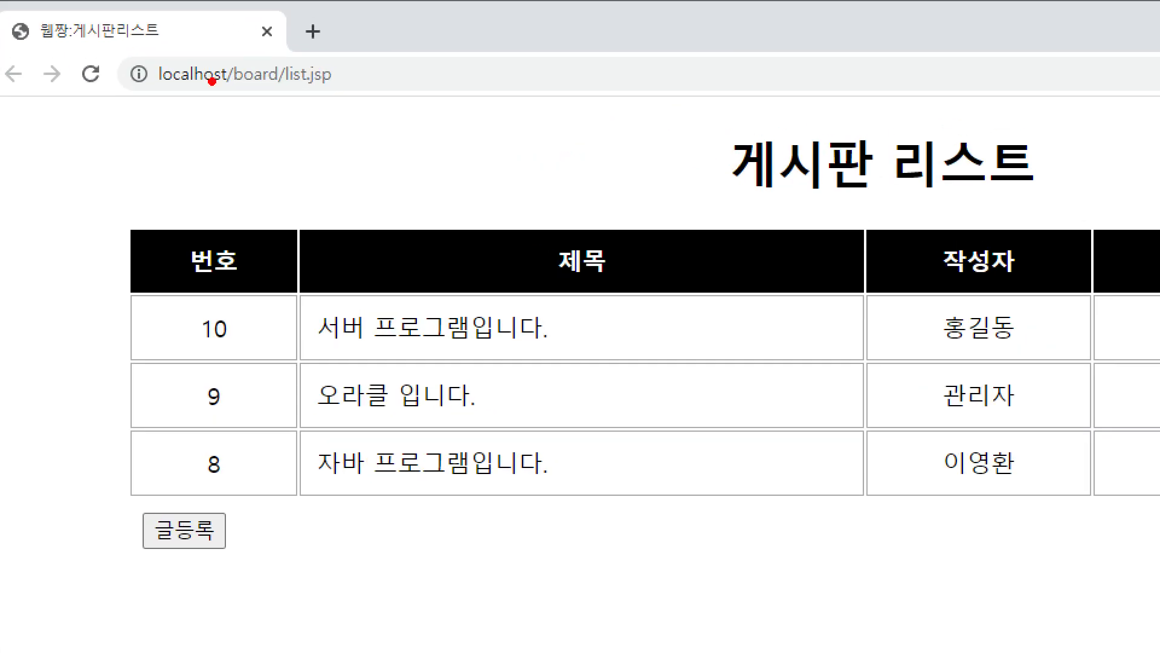
{"action": "left_click_drag", "start_coordinate": [216, 39], "coordinate": [235, 38]}
{"action": "mouse_move", "coordinate": [230, 91]}
{"action": "left_mouse_down"}
{"action": "mouse_move", "coordinate": [237, 115]}
{"action": "mouse_move", "coordinate": [269, 106]}
{"action": "left_mouse_up"}
{"action": "left_click_drag", "start_coordinate": [282, 95], "coordinate": [352, 86]}
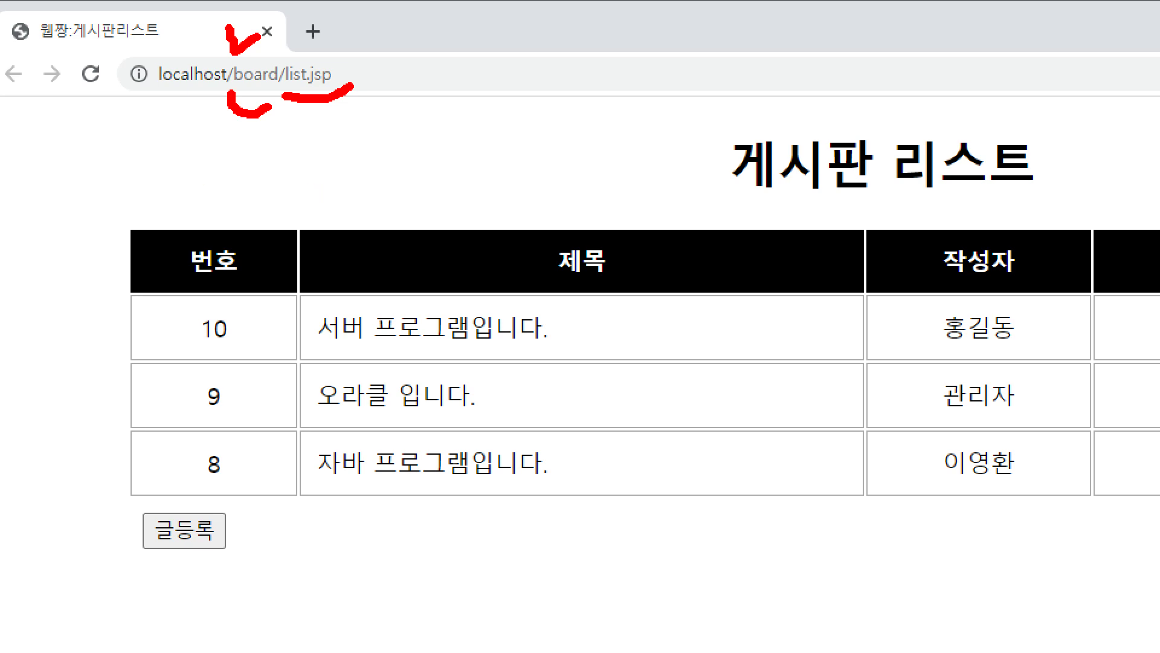
{"action": "key", "text": "Escape"}
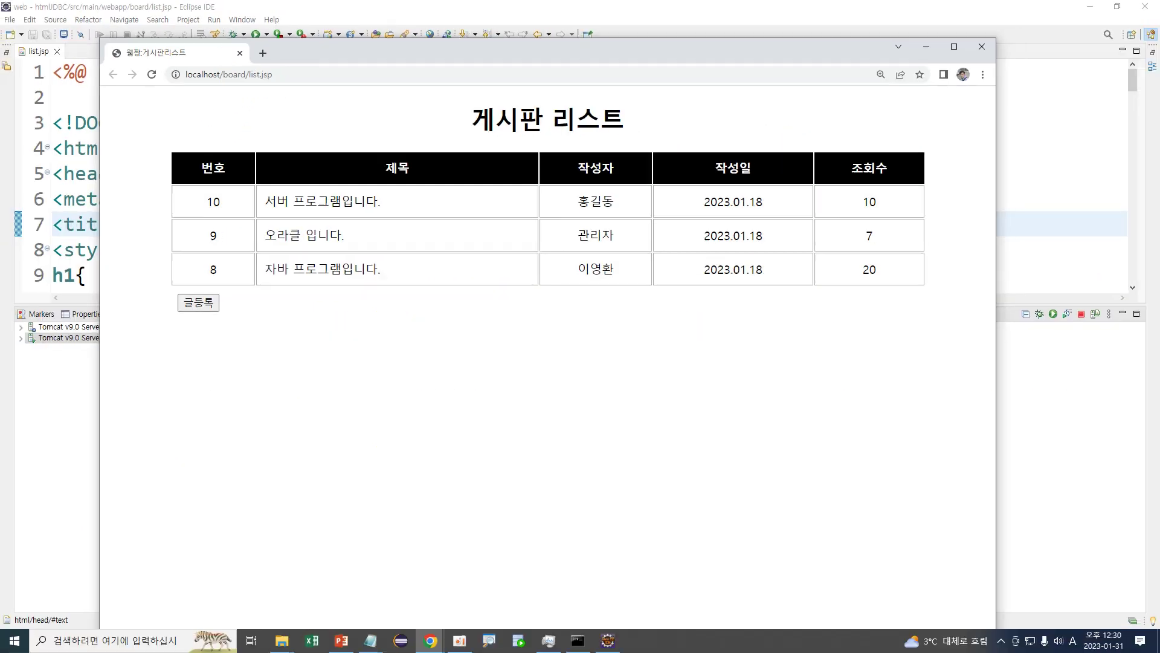